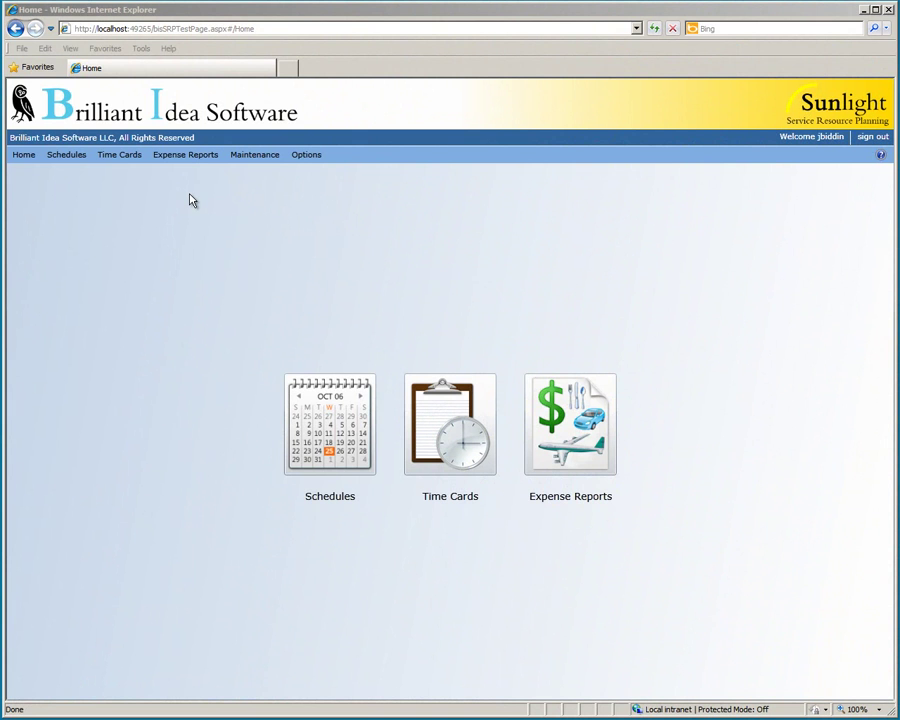
Go to Expense Reports from the top navigation menu
click(191, 157)
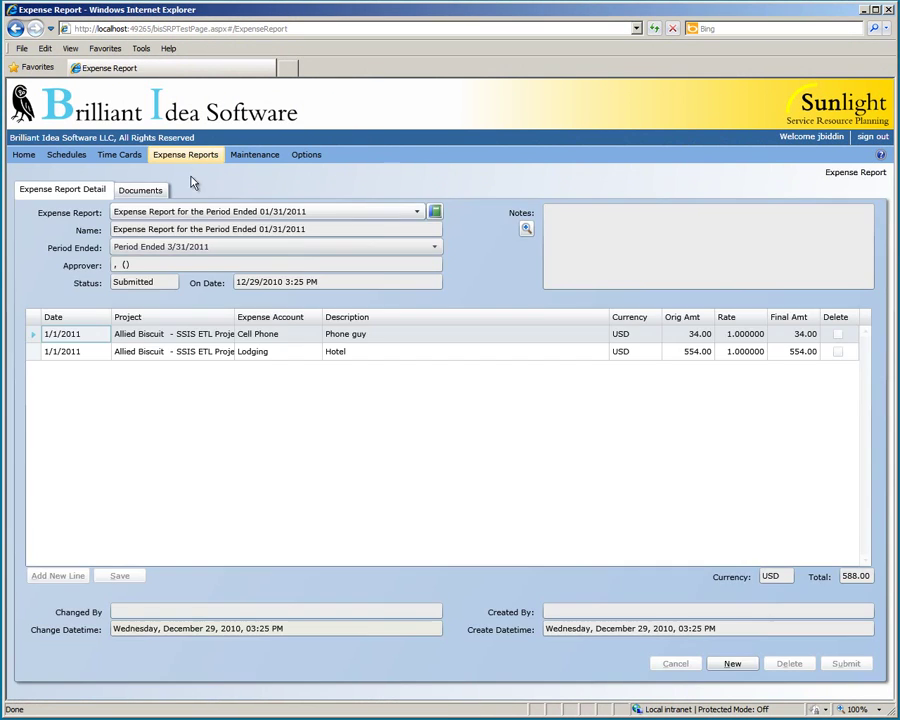
Create a new blank expense report for the period ended 3/31/2011
click(745, 667)
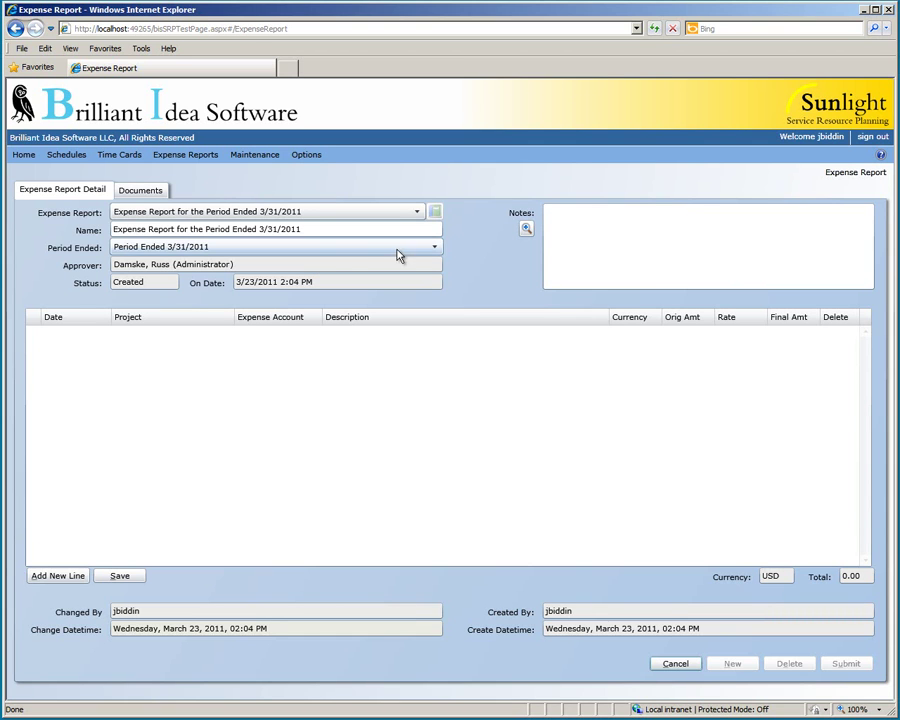
click(580, 223)
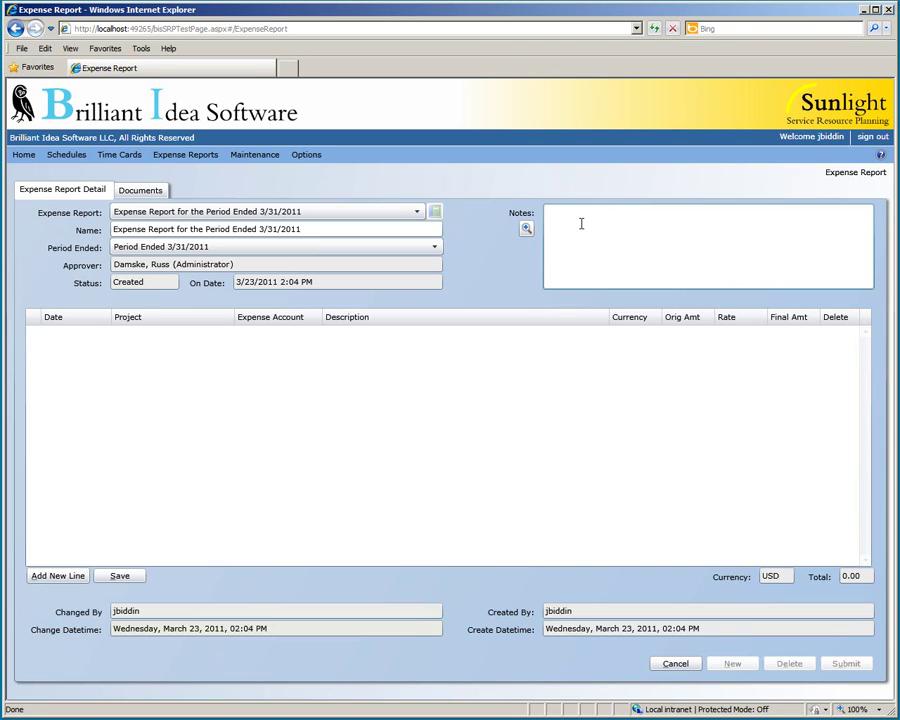
Add an expense line dated 3/3/2011 with expense account Train
click(58, 575)
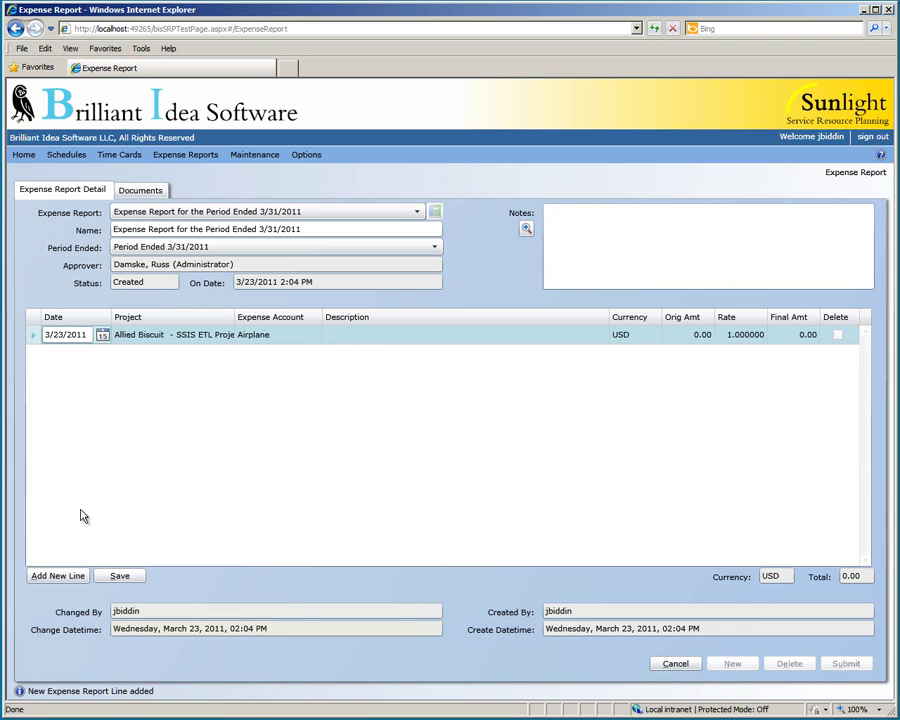
click(102, 335)
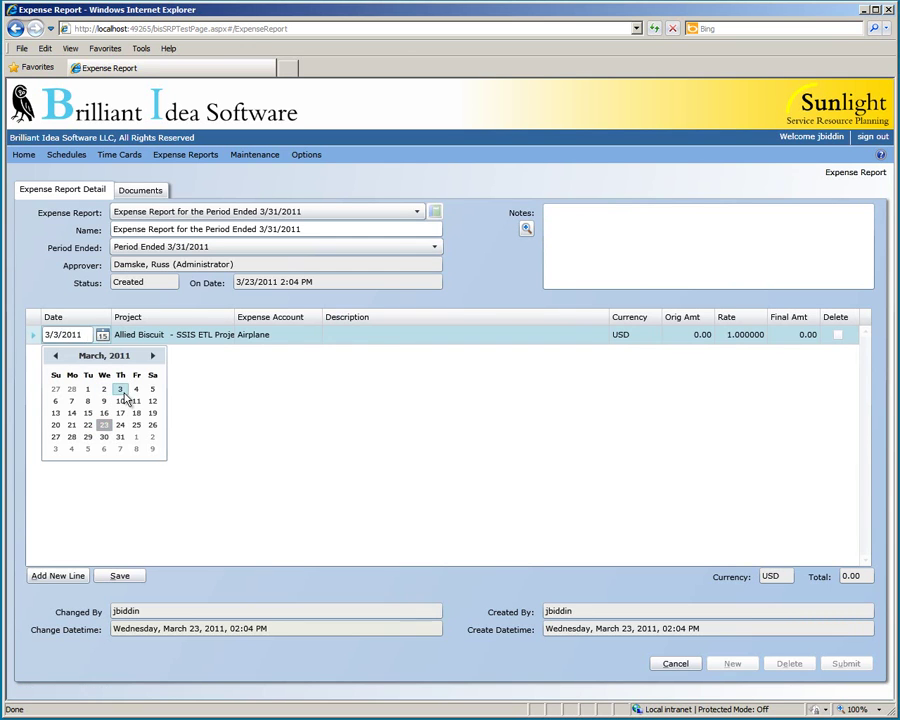
click(123, 394)
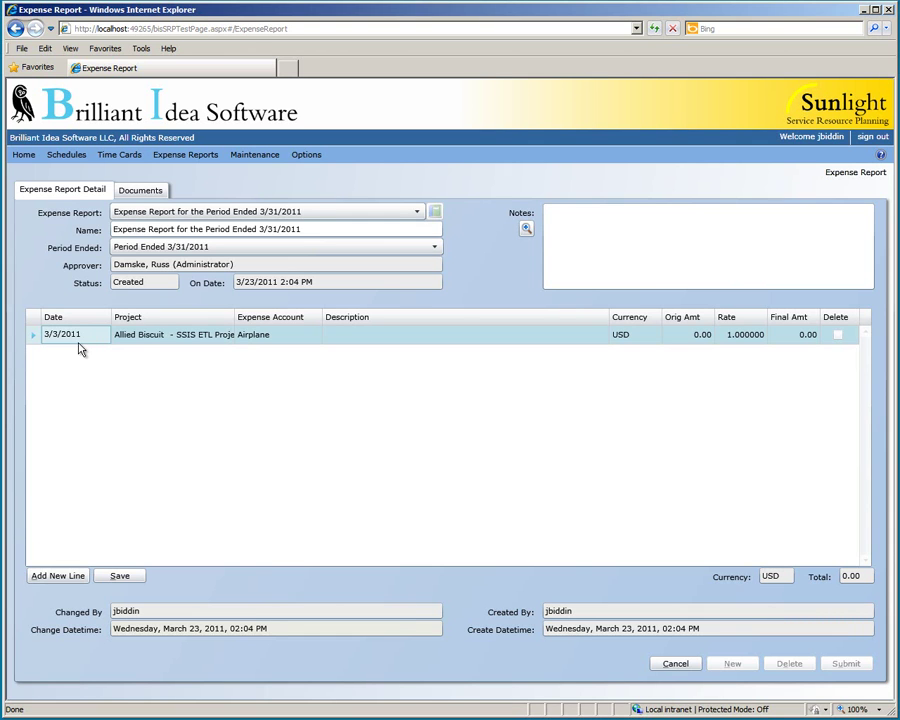
click(145, 344)
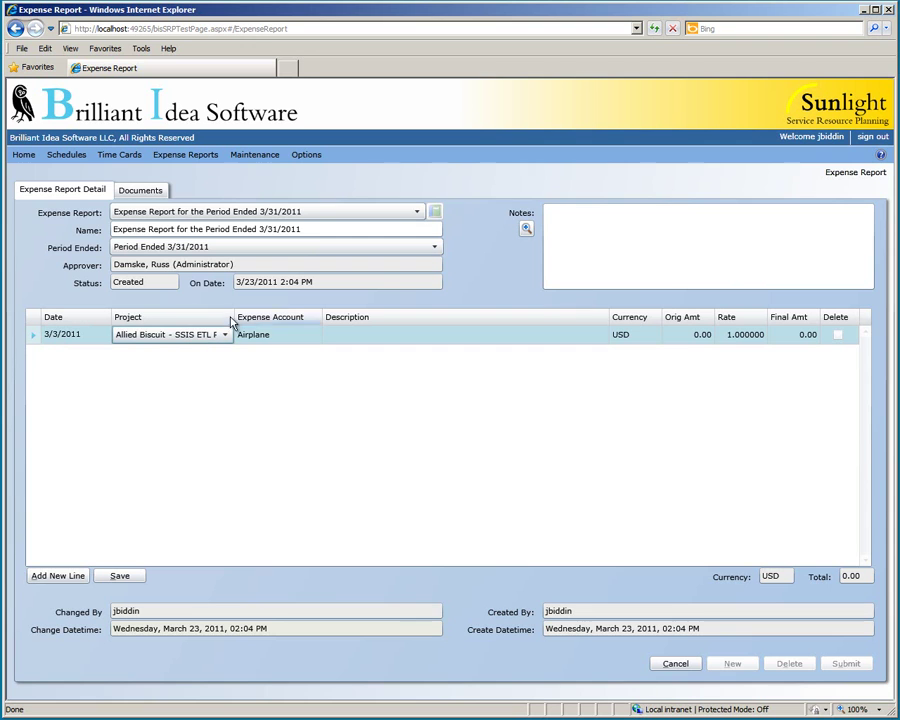
drag(234, 317, 270, 317)
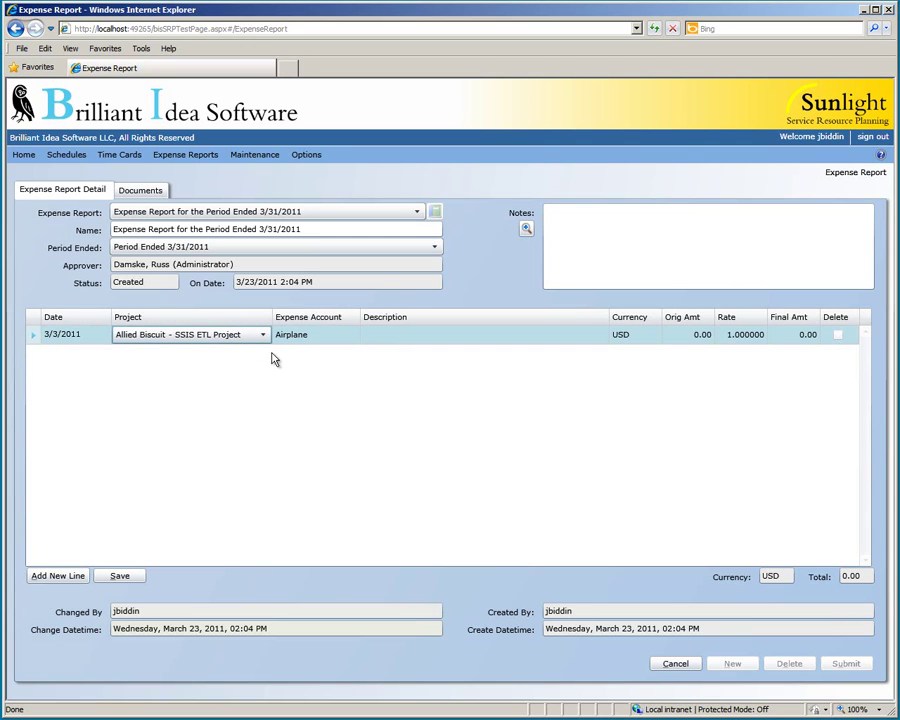
click(294, 338)
click(294, 340)
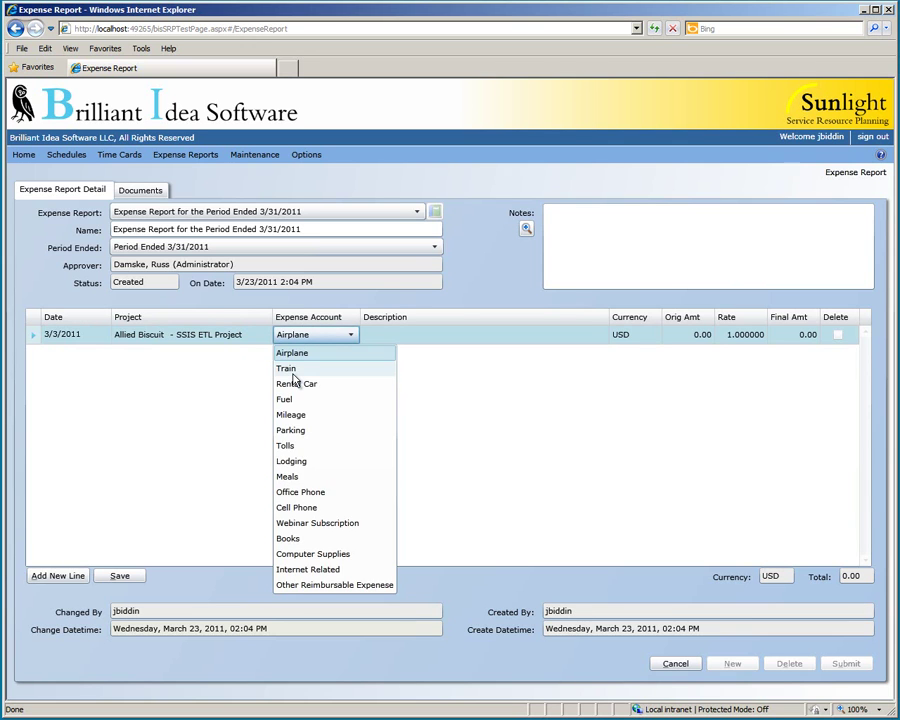
click(292, 374)
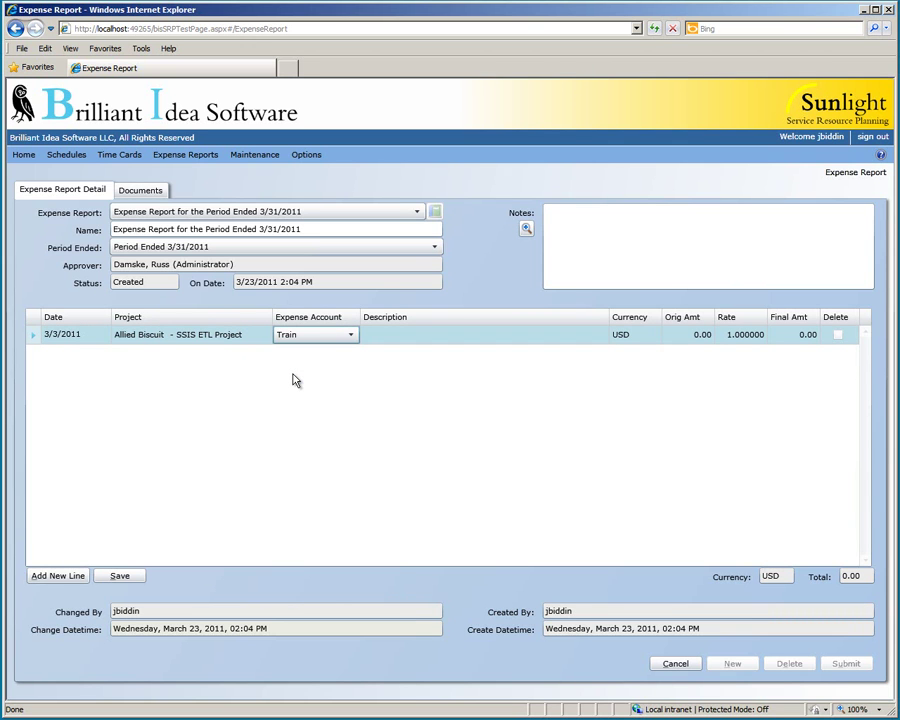
Describe it as round trip train fare to the client's location, 28.00 USD, and save
click(384, 335)
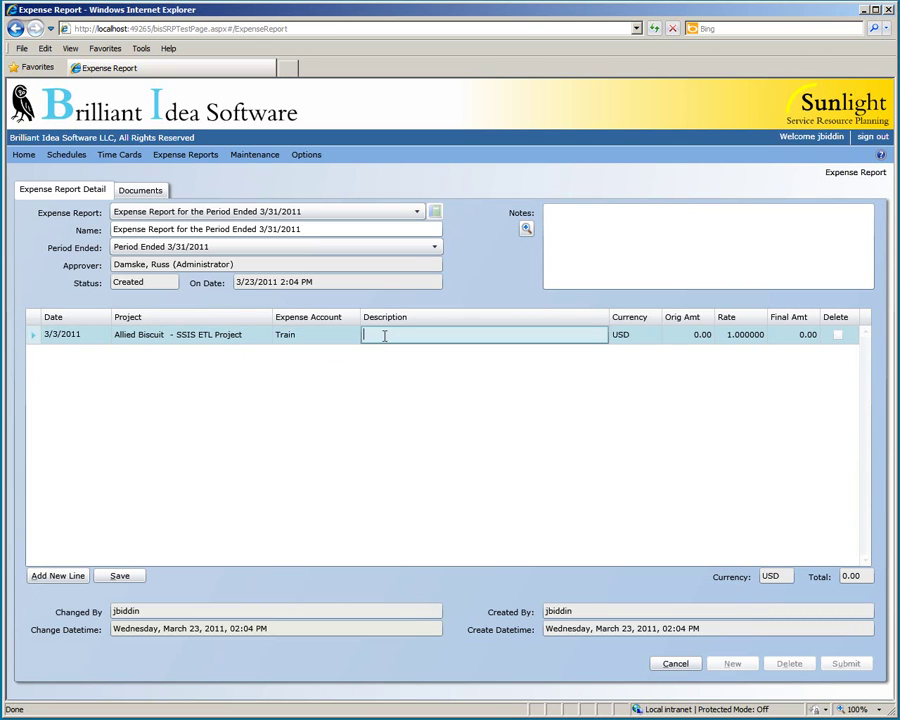
text(Round trip train fair to the client's location)
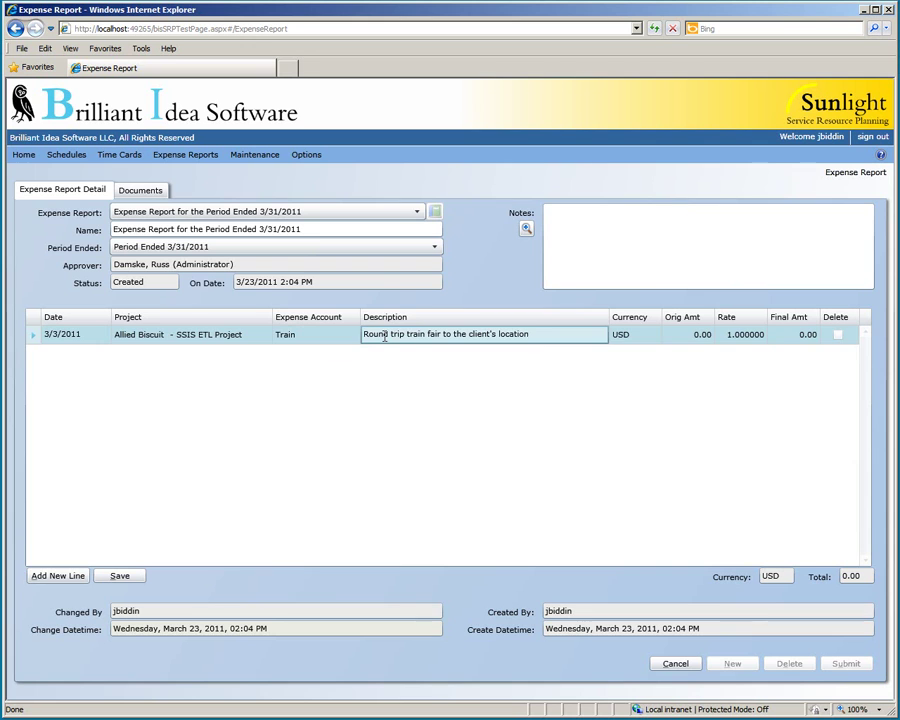
click(655, 338)
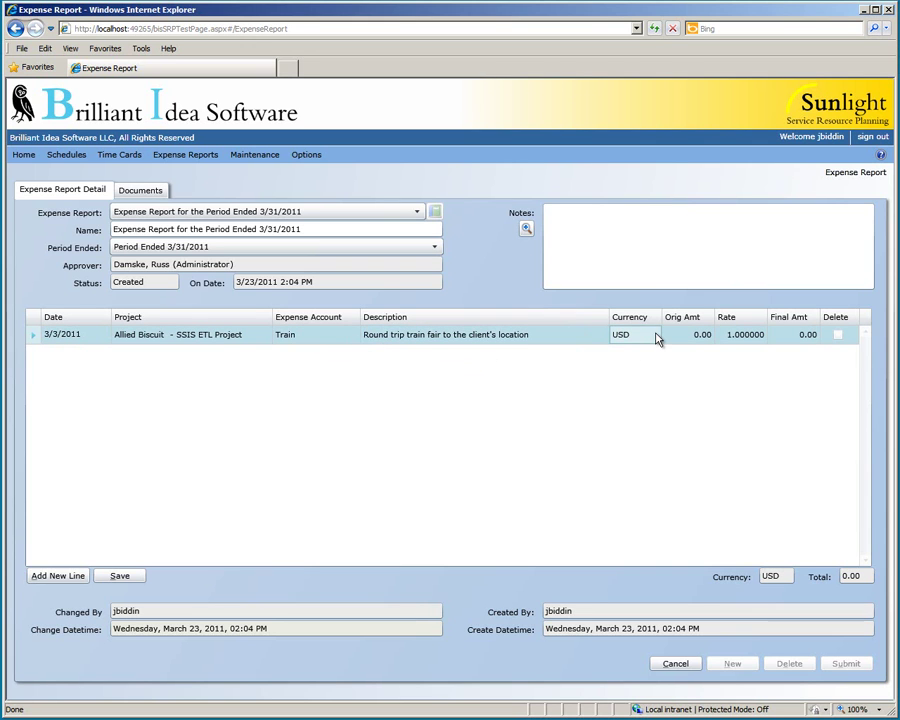
click(654, 336)
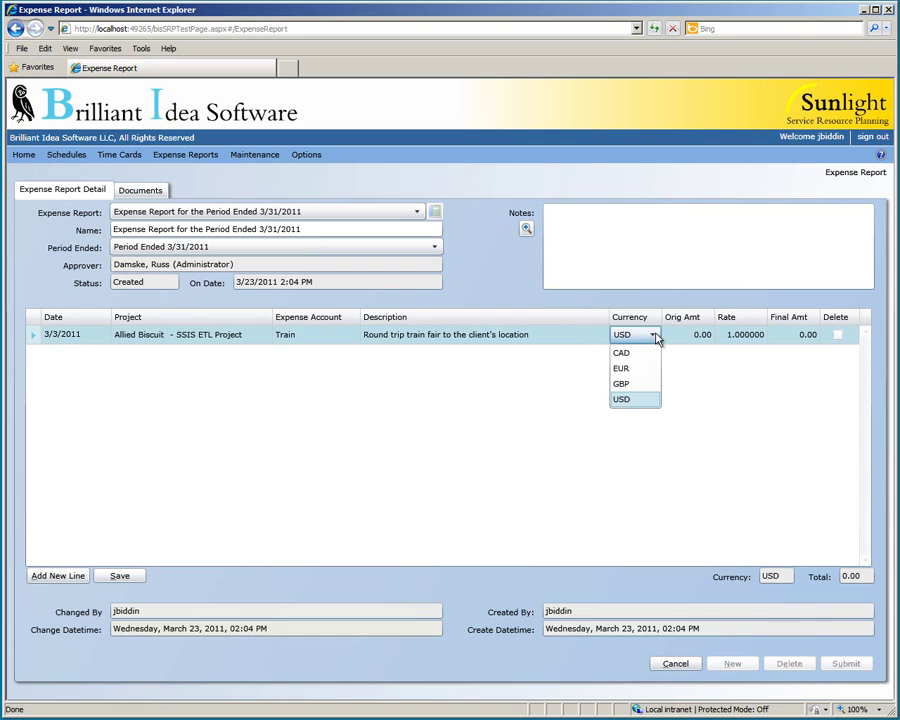
click(655, 338)
click(692, 334)
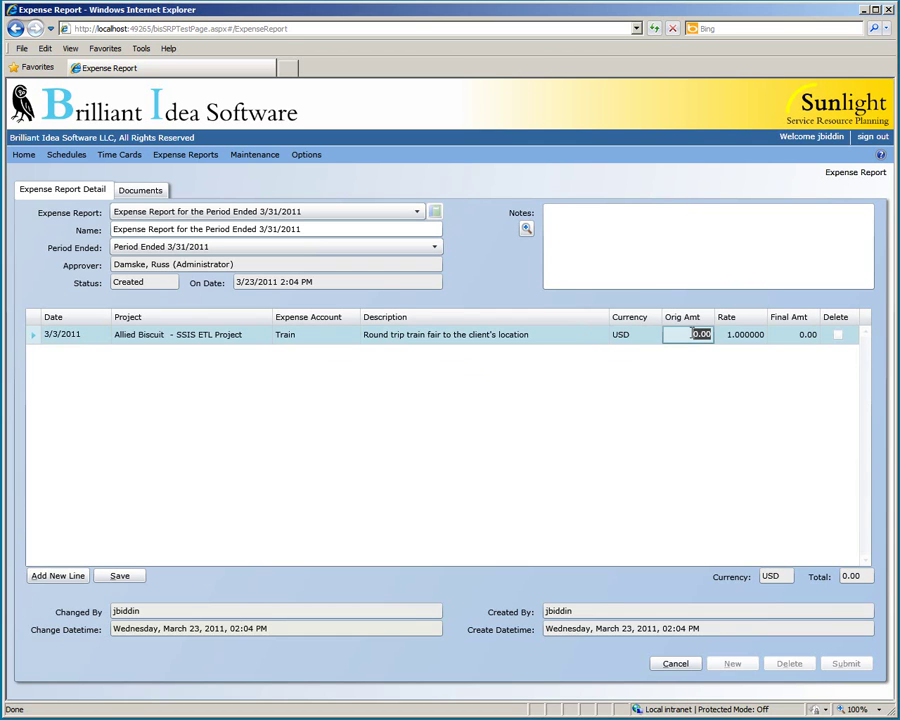
text(28)
key(Return)
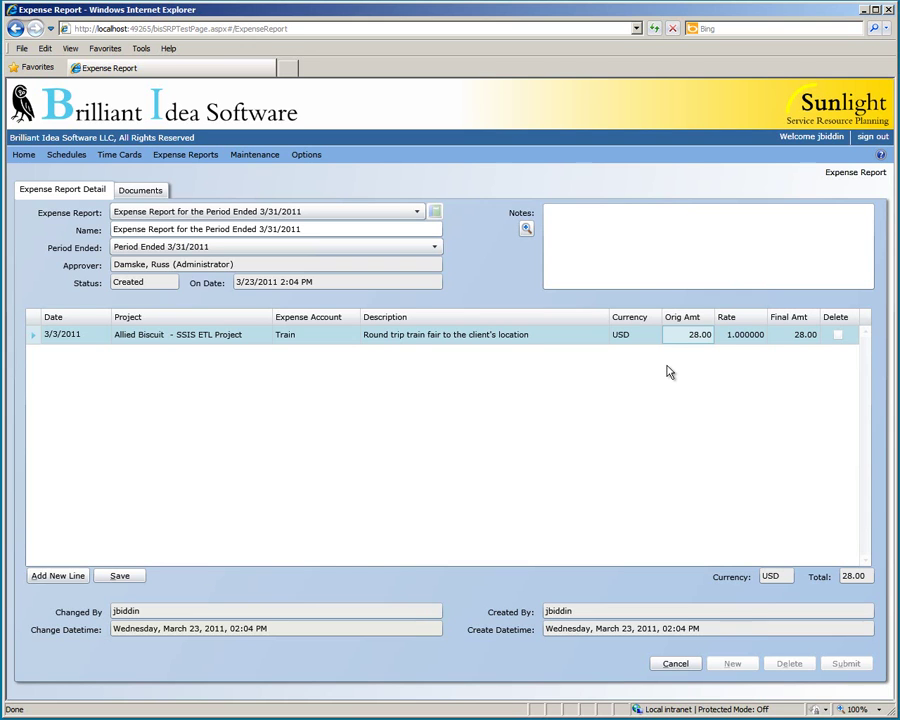
click(110, 576)
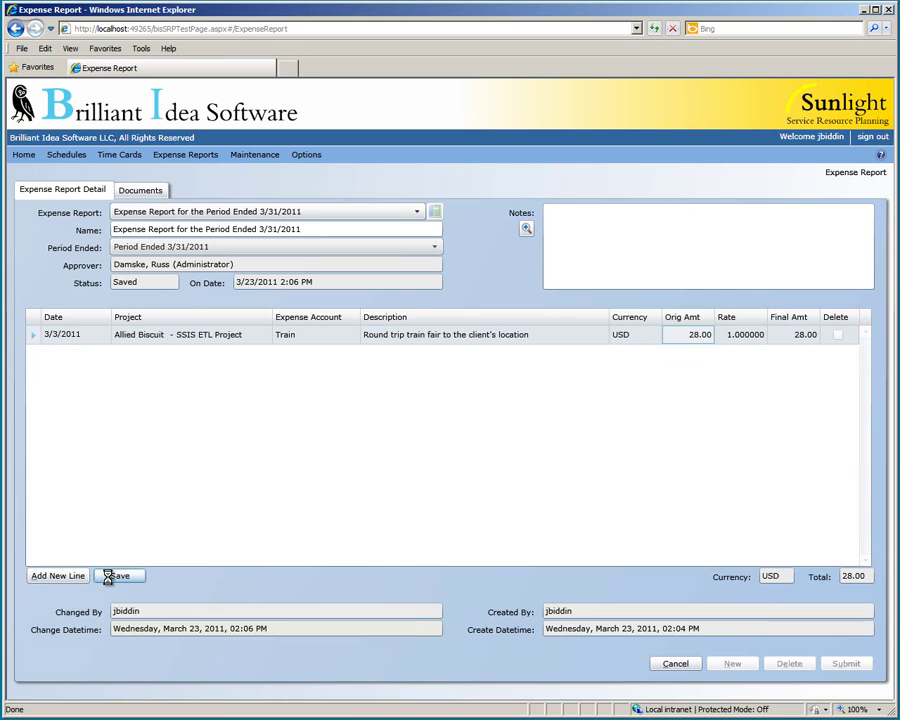
Upload Receipt 3-3-2011.jpg to the report's Documents, then return to Expense Report Detail
click(141, 191)
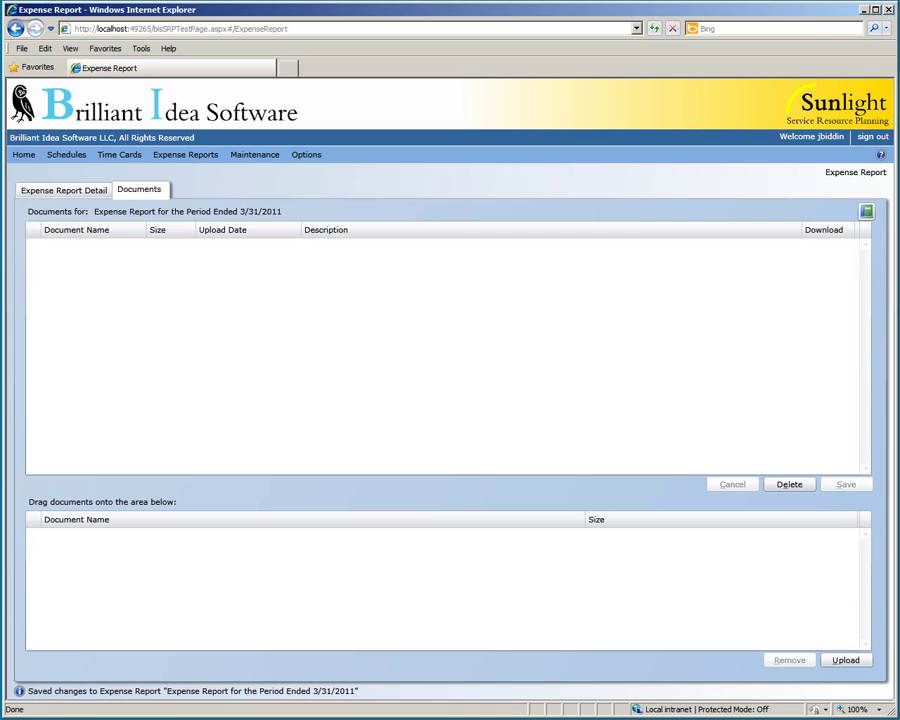
key(alt+Tab)
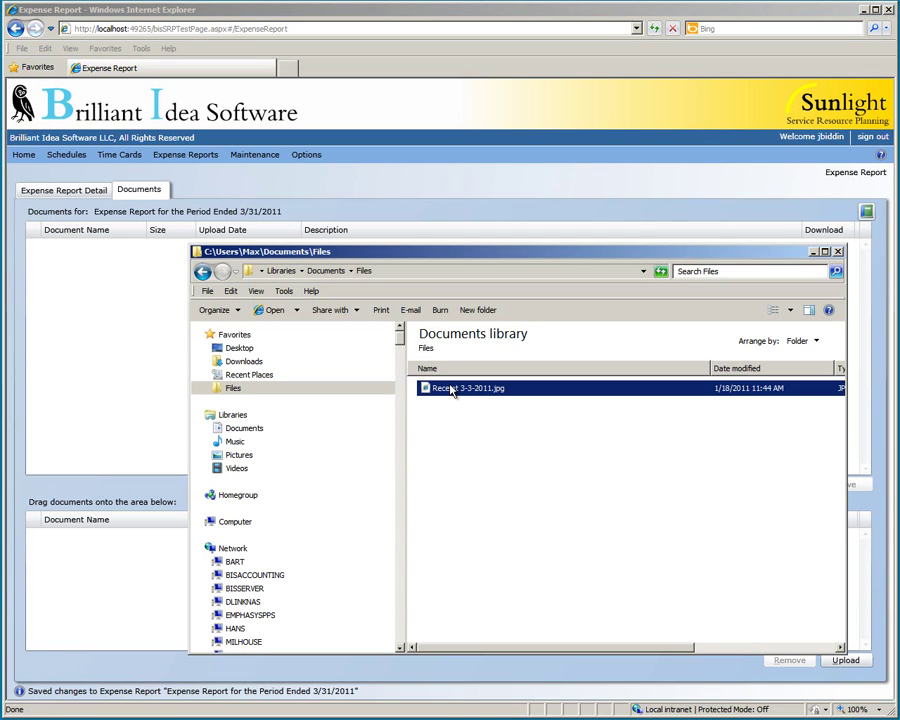
drag(460, 393, 102, 565)
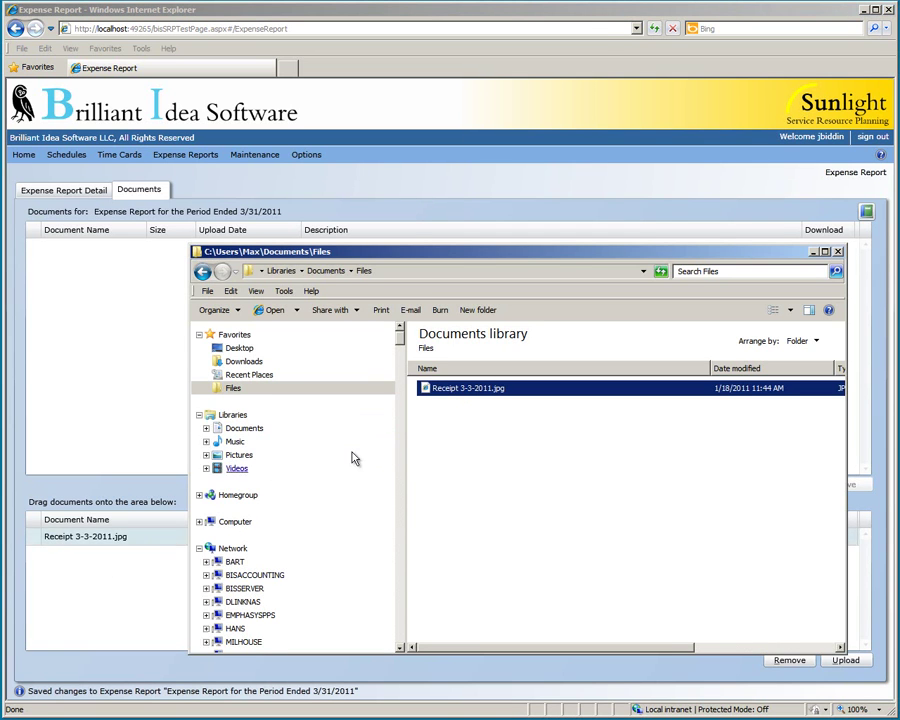
click(813, 252)
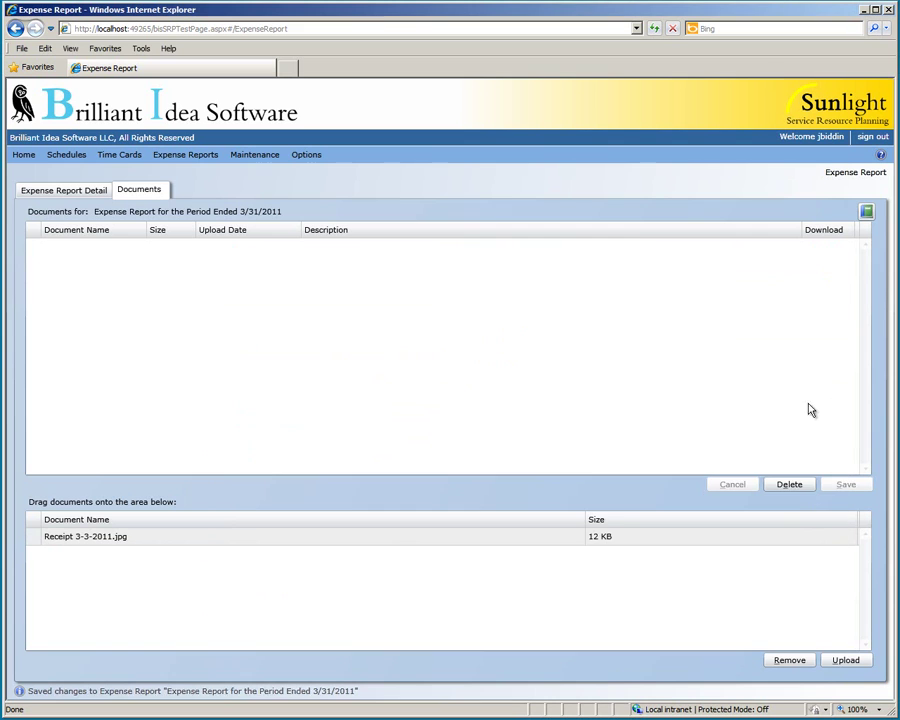
click(844, 662)
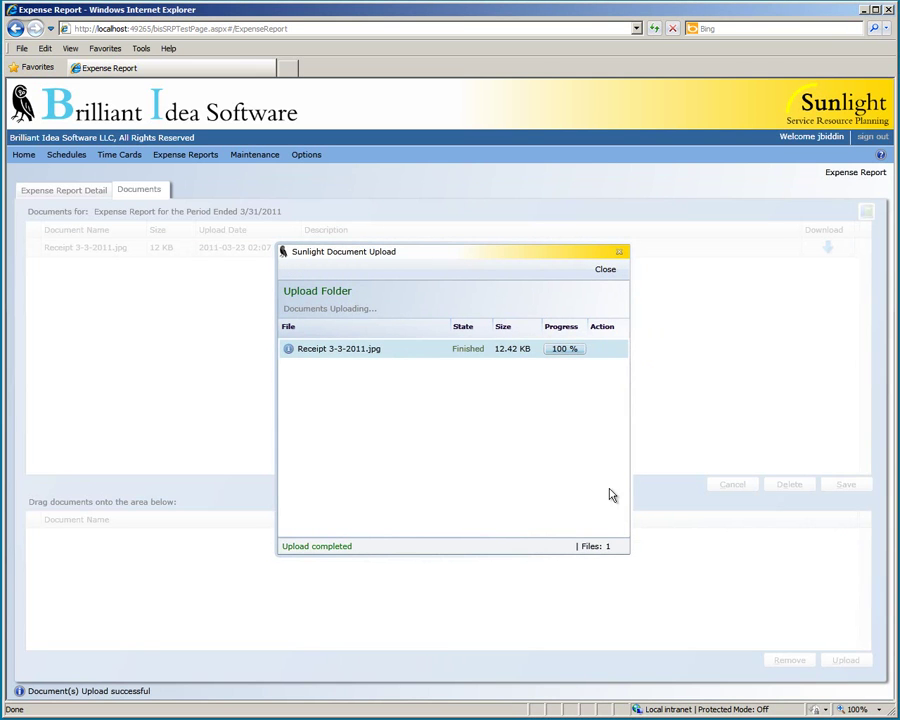
click(618, 271)
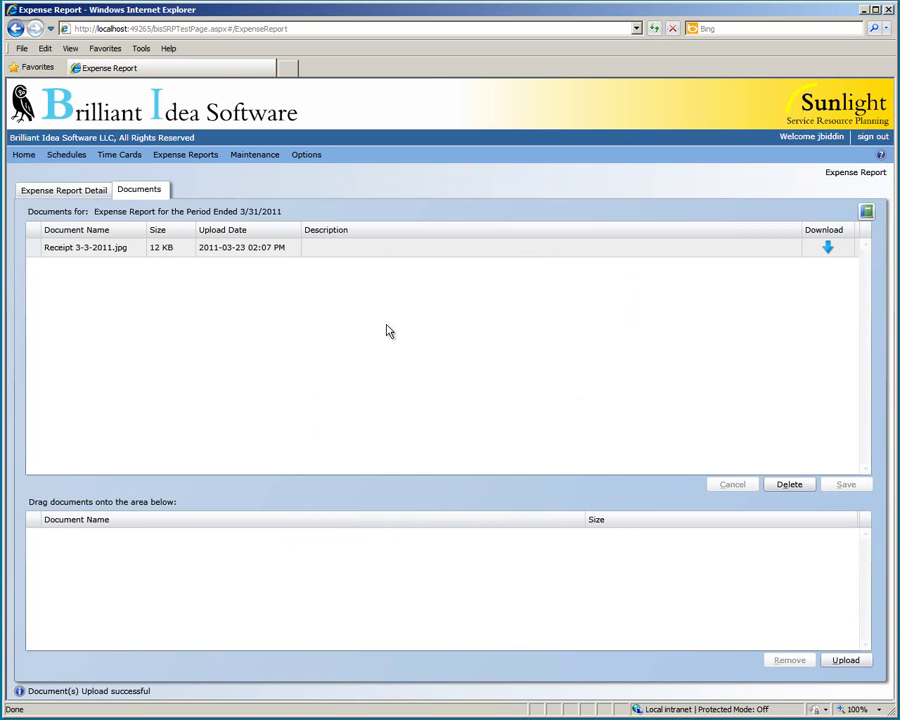
click(87, 192)
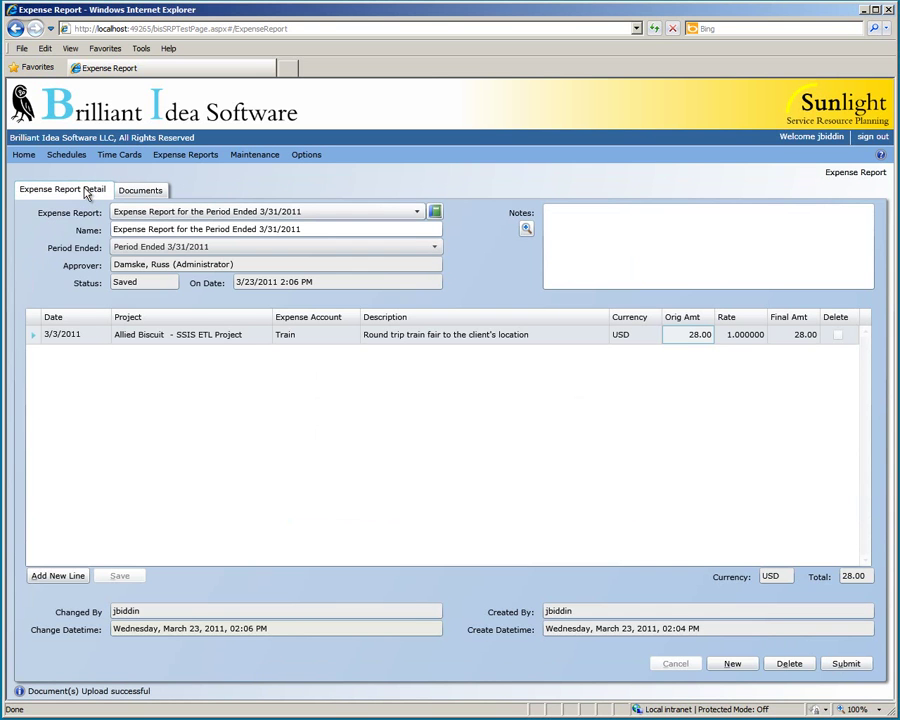
Add a Meals line described 'Business lunch' with original amount 34.35
click(58, 574)
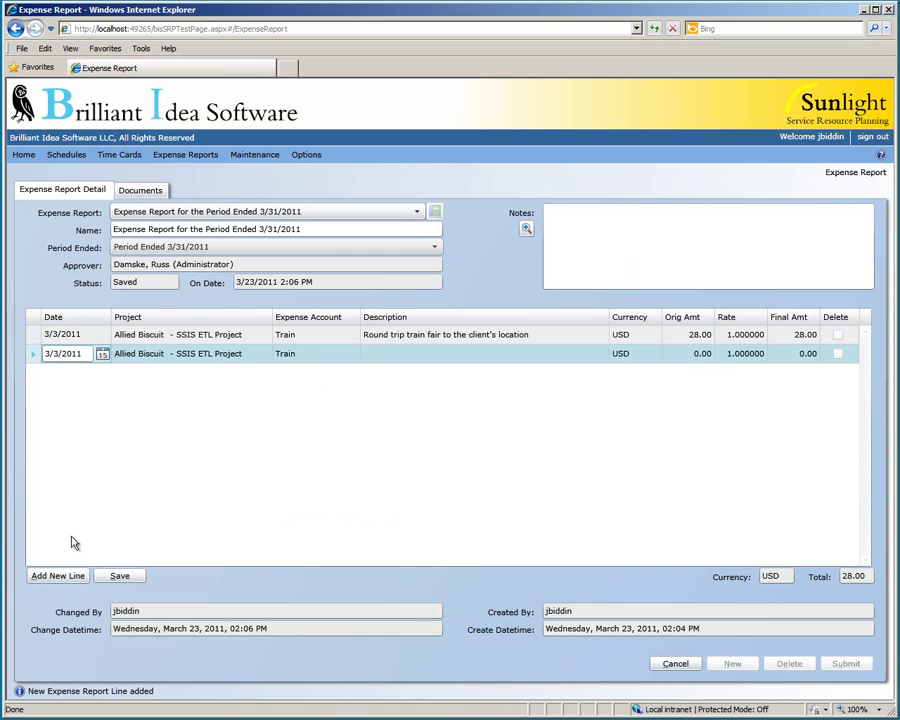
click(301, 356)
click(302, 355)
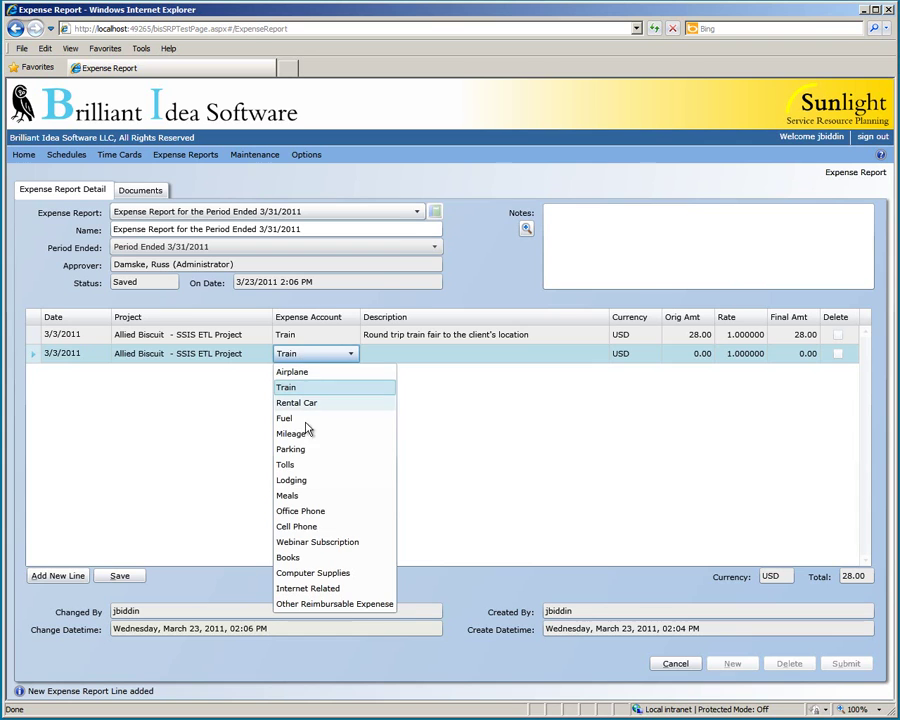
click(290, 496)
click(386, 355)
text(Business lunch)
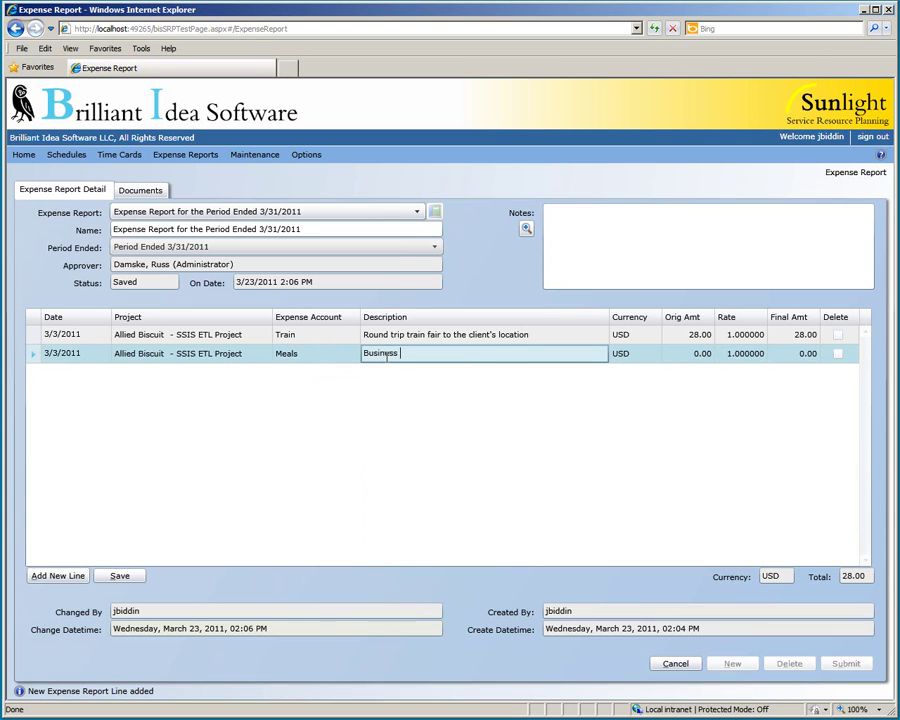
click(676, 355)
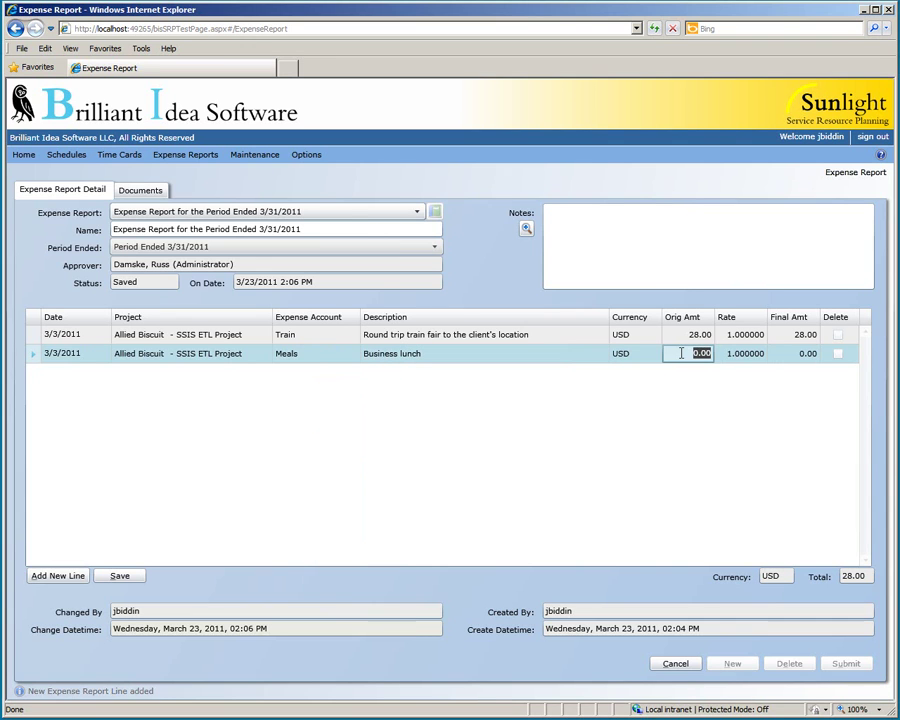
text(34.35)
key(Return)
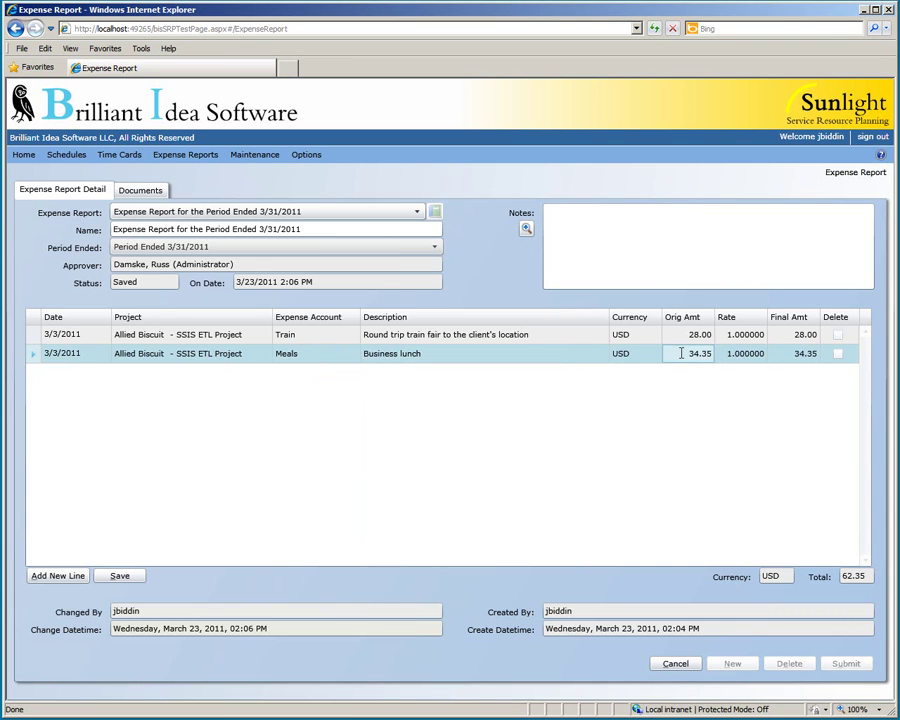
Delete the extra blank line, save the report, and preview it as a printable report
click(60, 577)
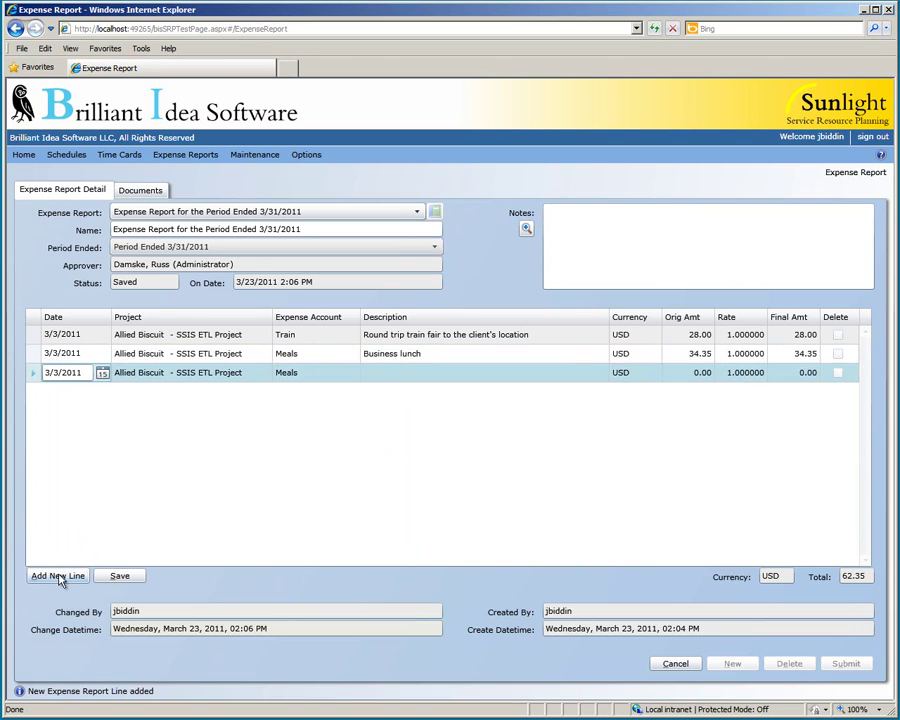
click(838, 373)
click(120, 577)
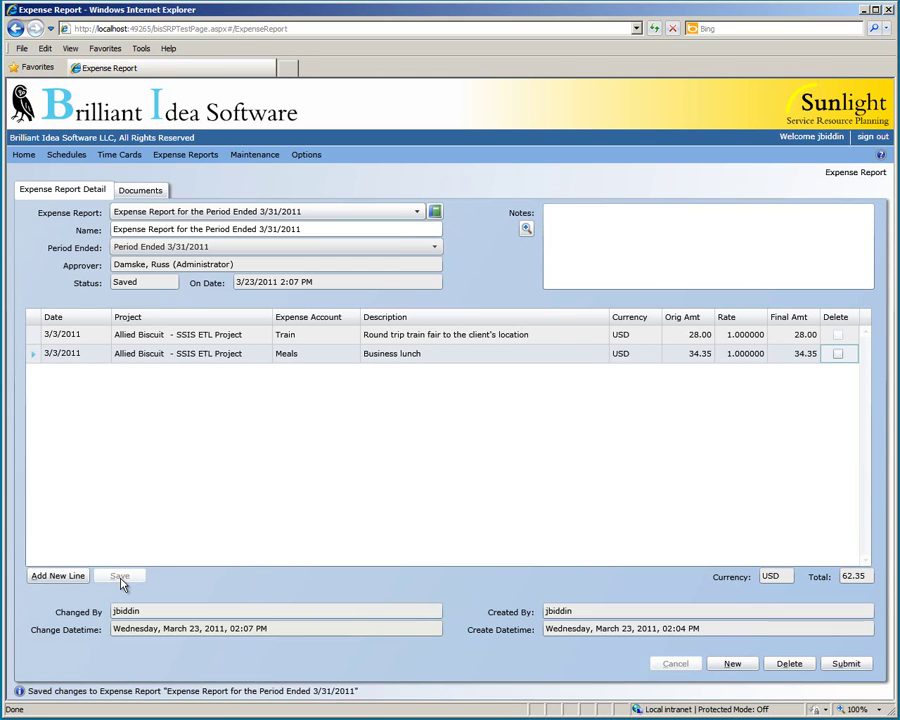
click(435, 211)
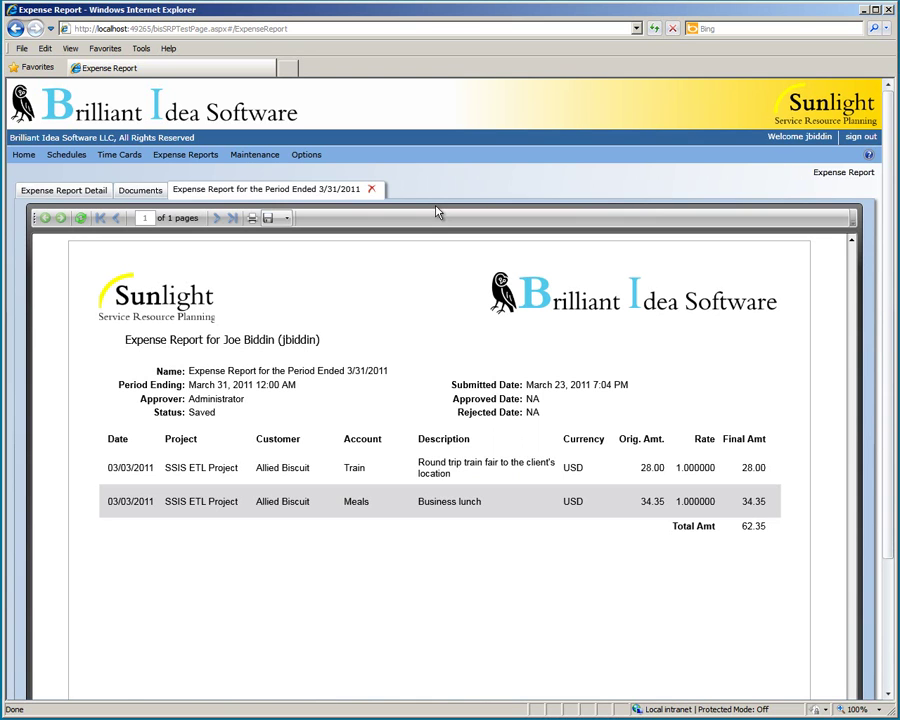
Close the printable preview and submit the 3/31/2011 report for approval
click(371, 188)
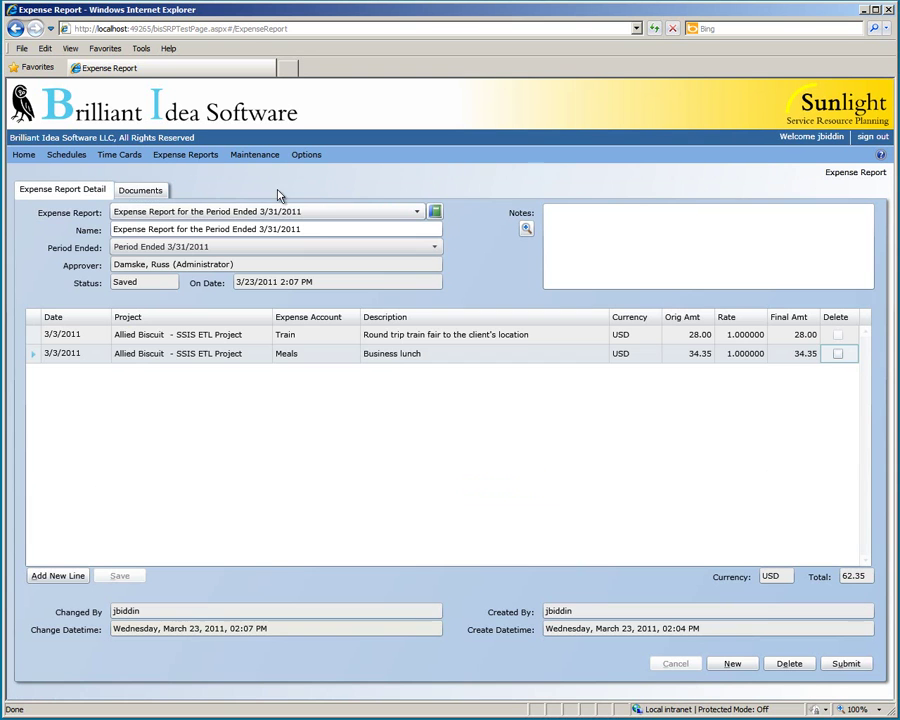
click(845, 664)
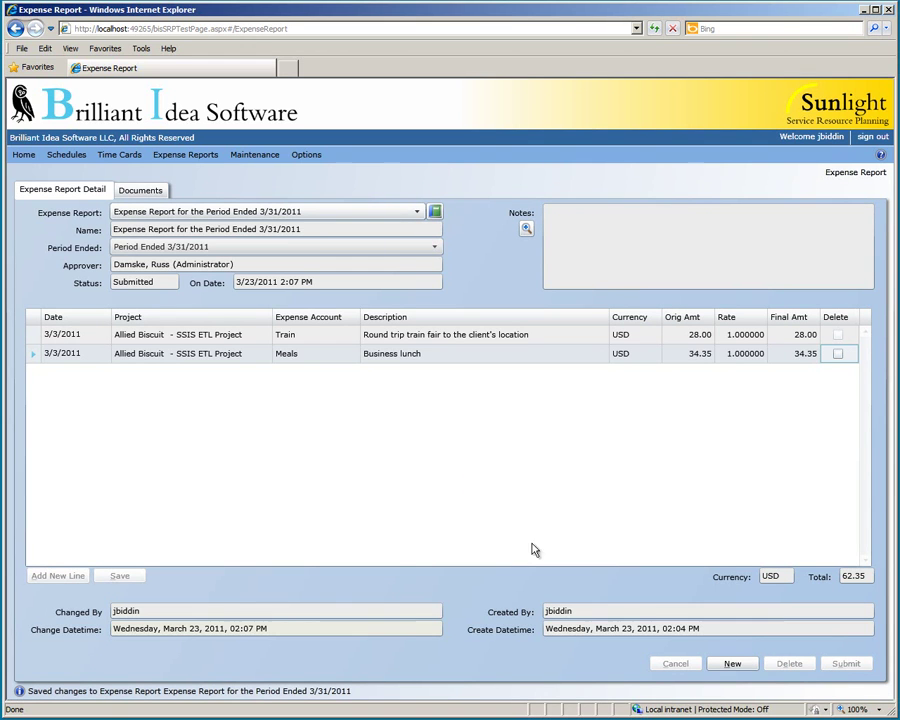